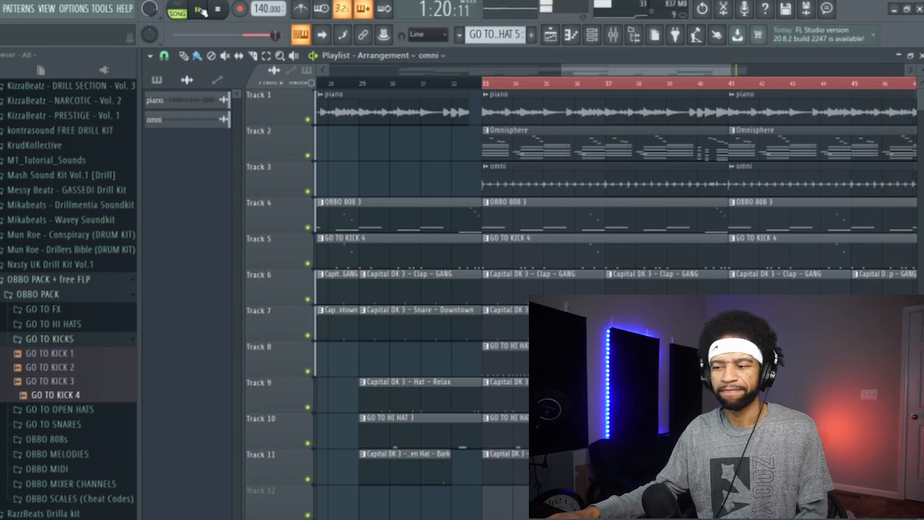
Step: Stop the song and solo the MSoundFactory track in the mixer
key("space")
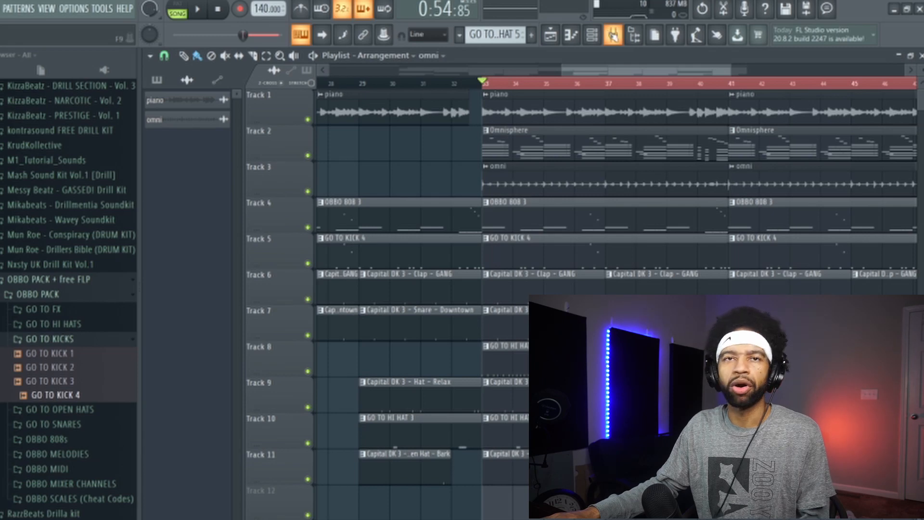
left_click(613, 35)
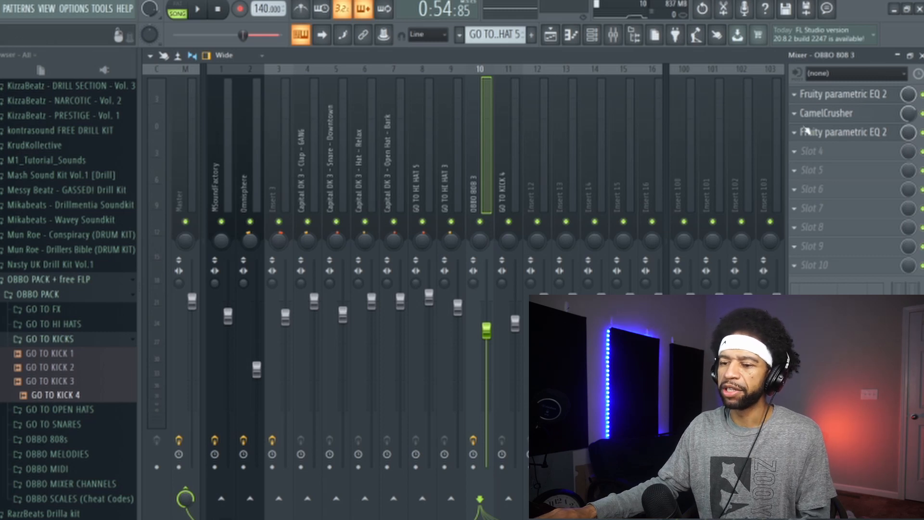
right_click(222, 222)
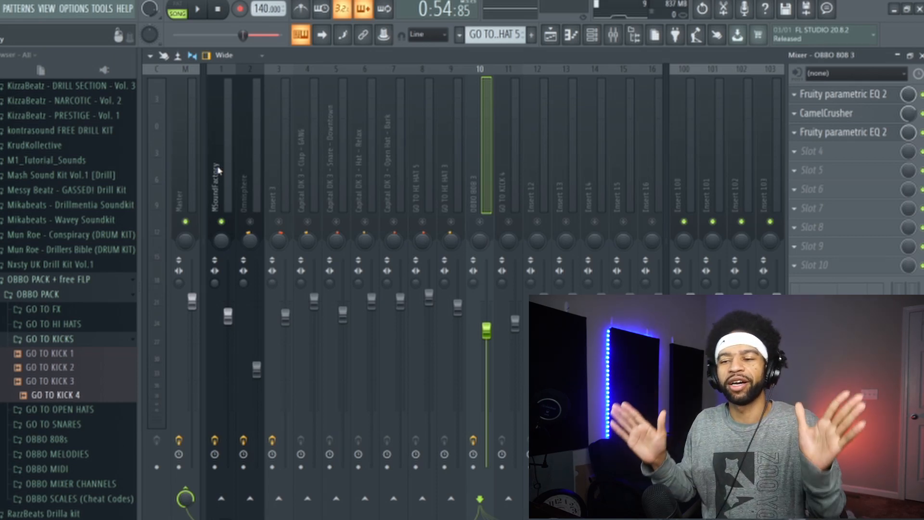
Step: Leave only the first Fruity parametric EQ 2 active in the MSoundFactory track's effect chain
left_click(217, 170)
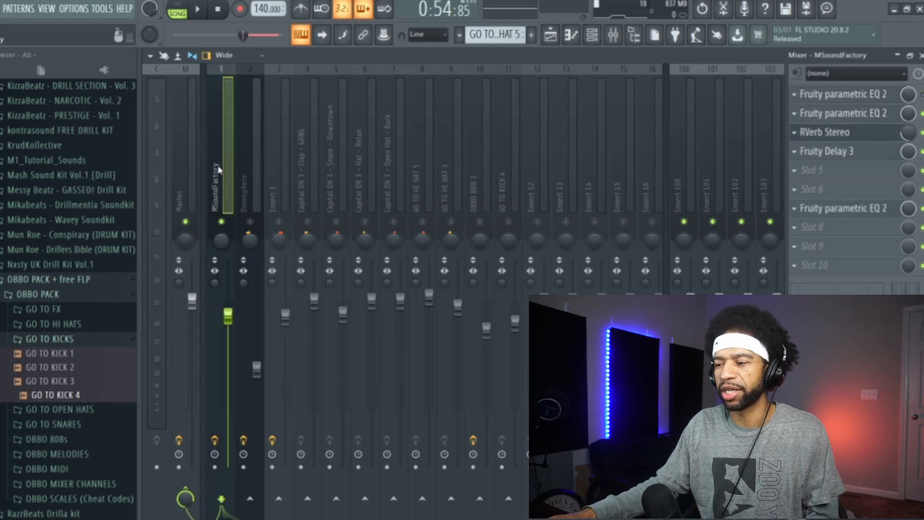
left_click(272, 165)
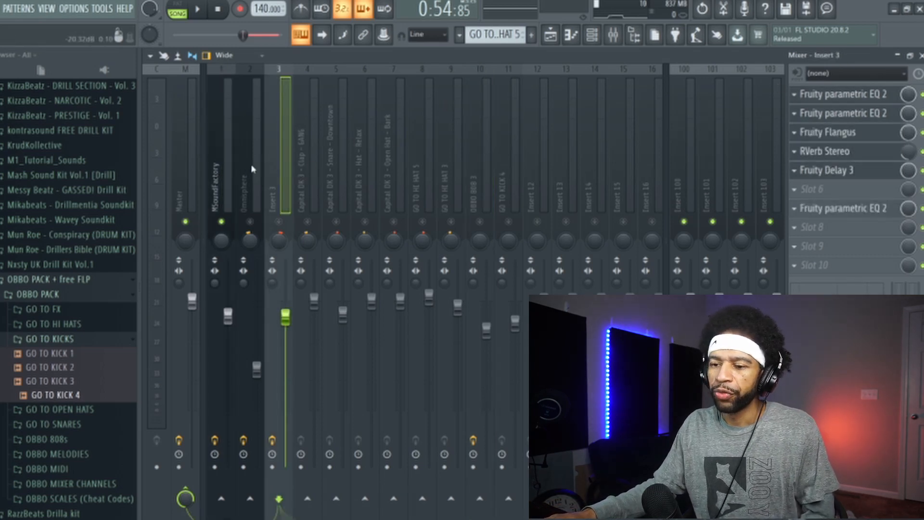
left_click(222, 188)
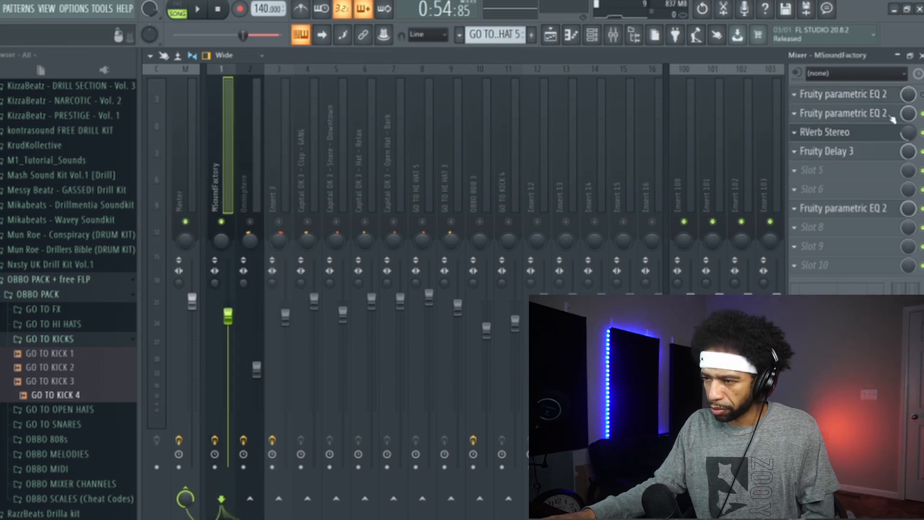
right_click(908, 93)
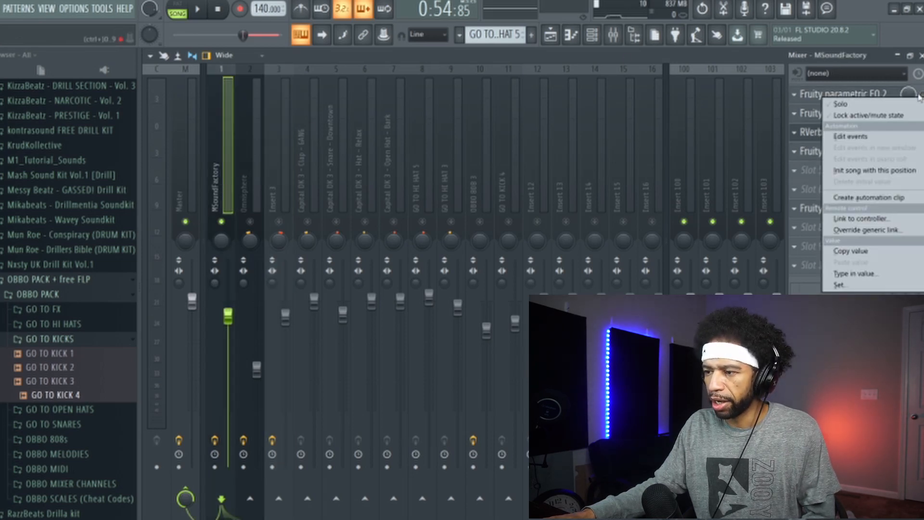
left_click(858, 93)
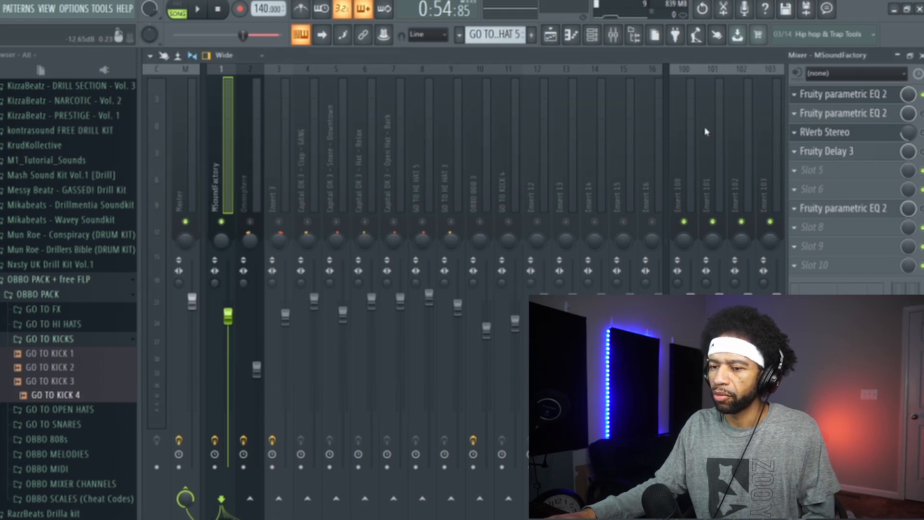
Step: Open MSoundFactory's first Fruity parametric EQ 2 and play the song to examine the track's unfiltered frequency spectrum
left_click(858, 97)
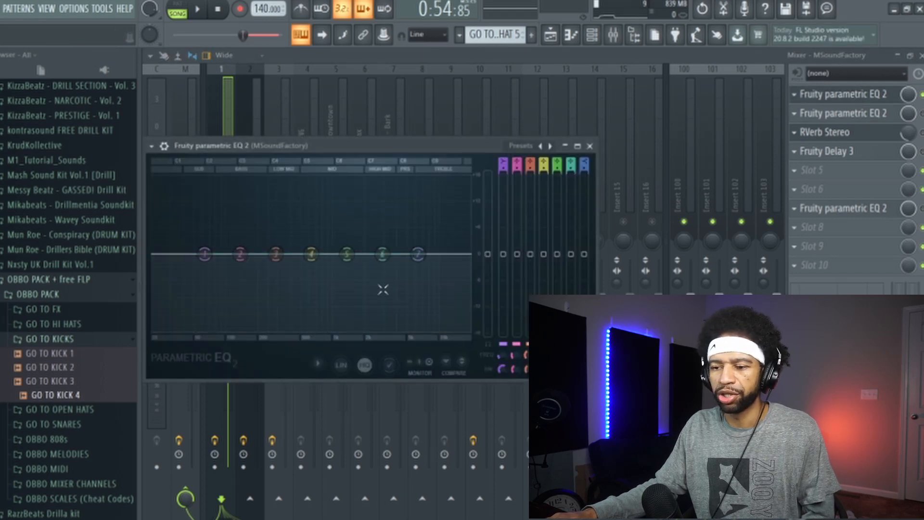
left_click_drag(299, 146, 294, 58)
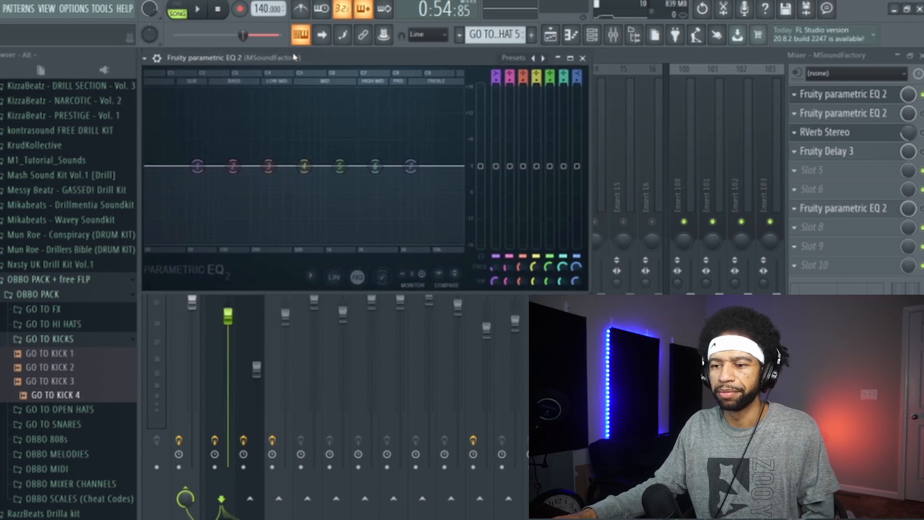
left_click(200, 11)
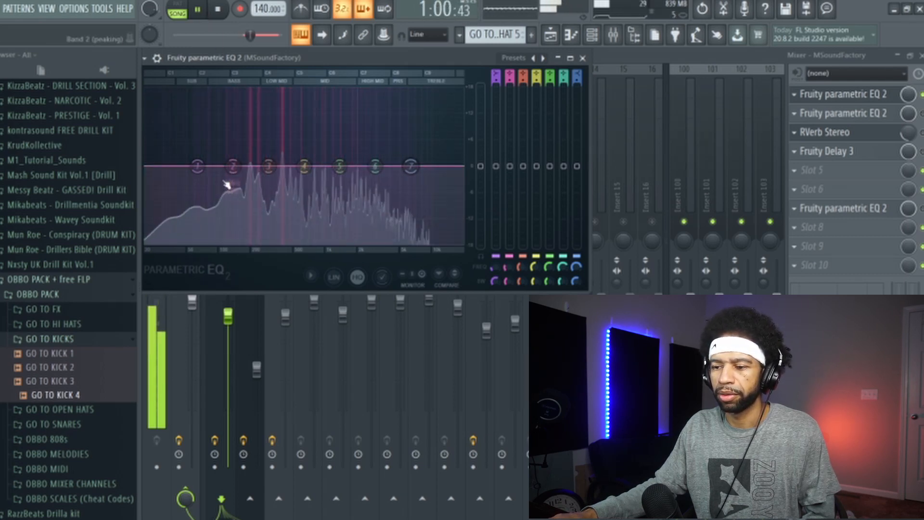
left_click(218, 10)
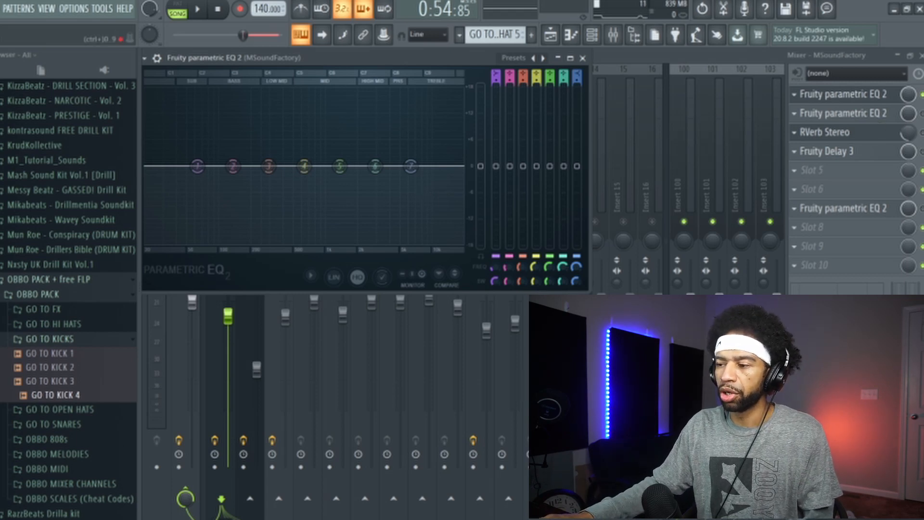
Step: Add Omnisphere to the soloed tracks and detach MSoundFactory's first EQ window in the lower half of the mixer
left_click_drag(345, 59, 344, 278)
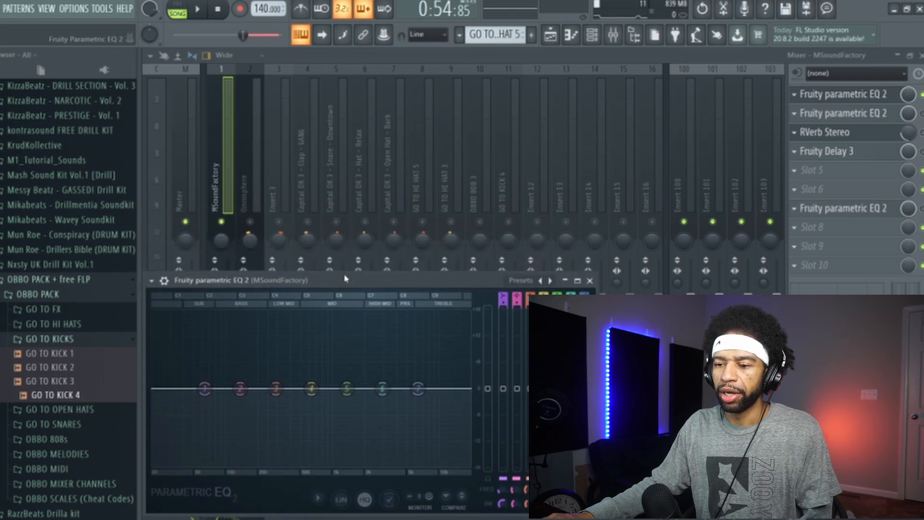
left_click(250, 222)
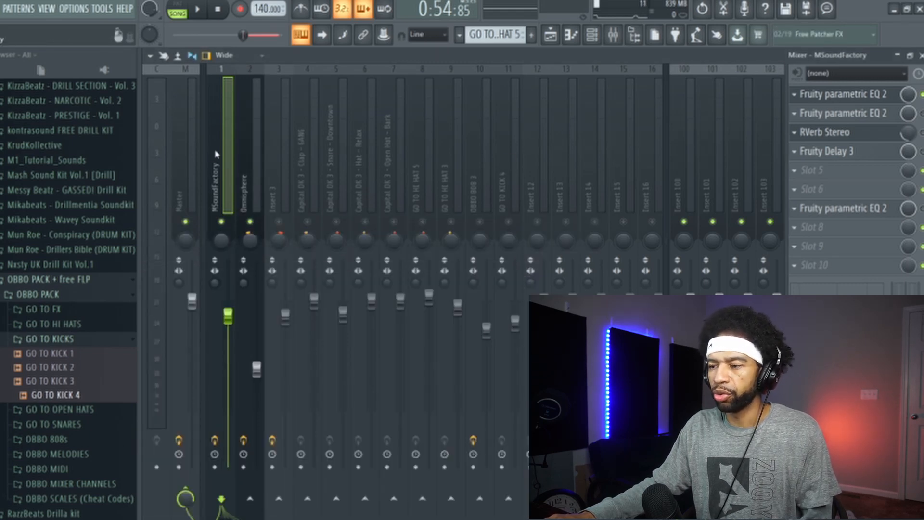
left_click(804, 94)
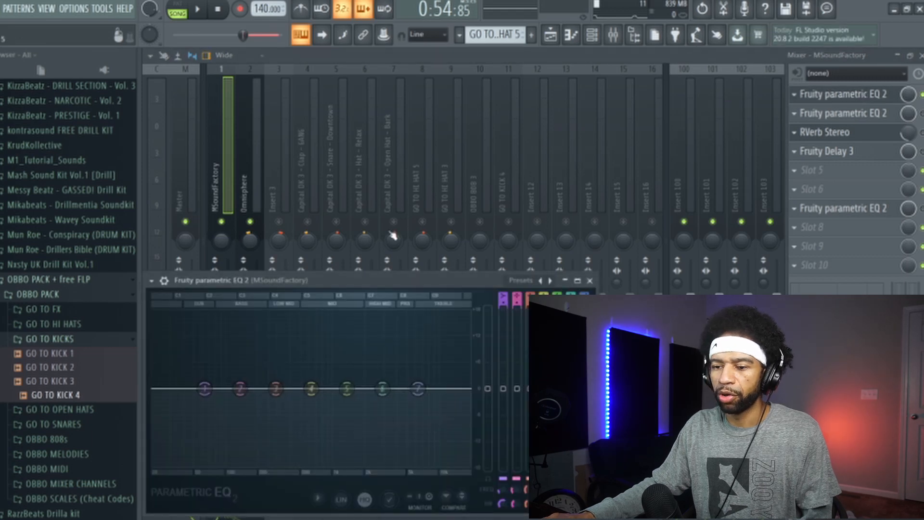
left_click(151, 281)
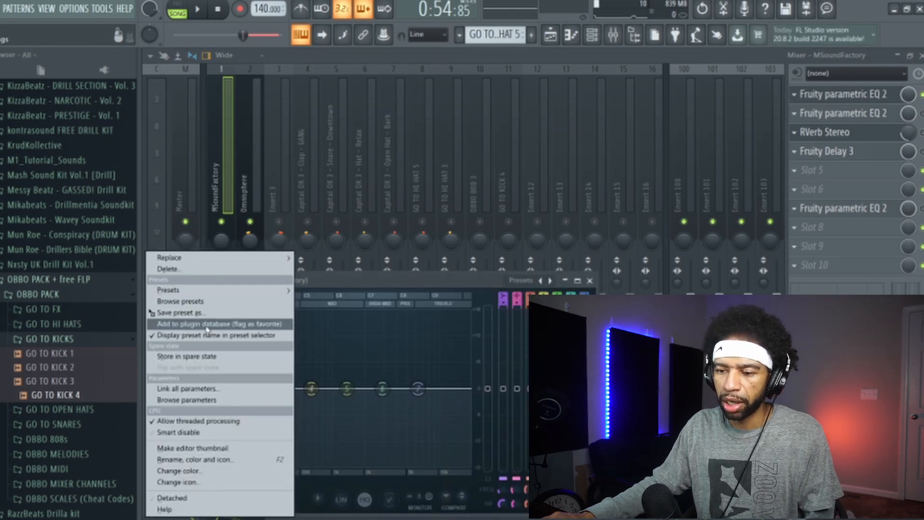
left_click(206, 497)
Step: Open the Omnisphere track's first Fruity parametric EQ 2 with its other effects bypassed, above the MSoundFactory EQ
left_click(256, 163)
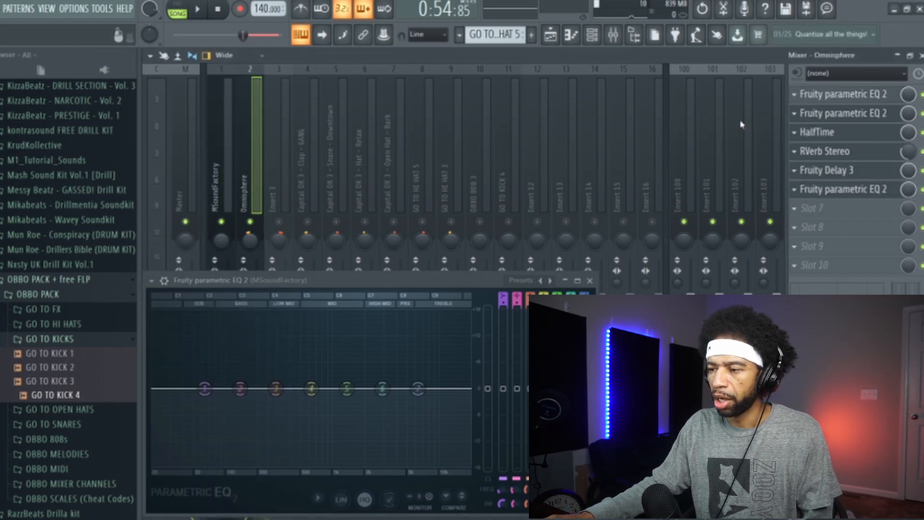
left_click(857, 115)
left_click_drag(534, 217, 419, 68)
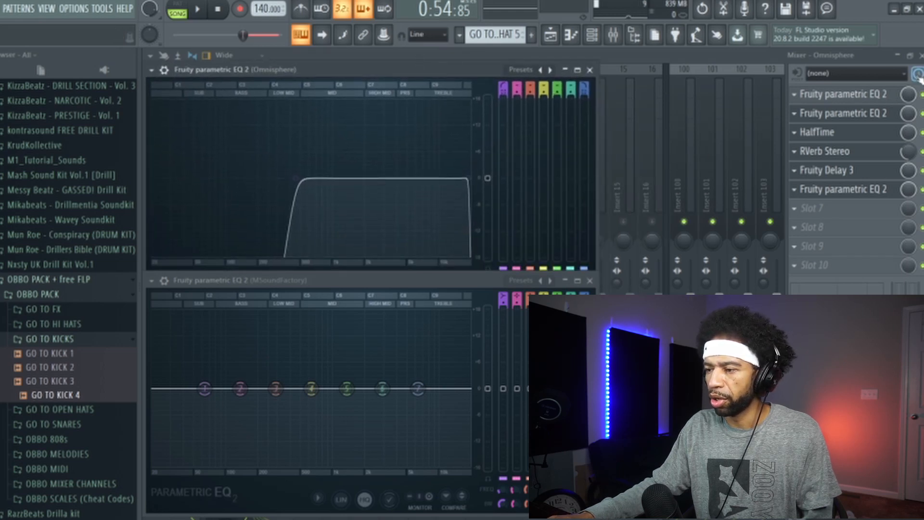
key("Escape")
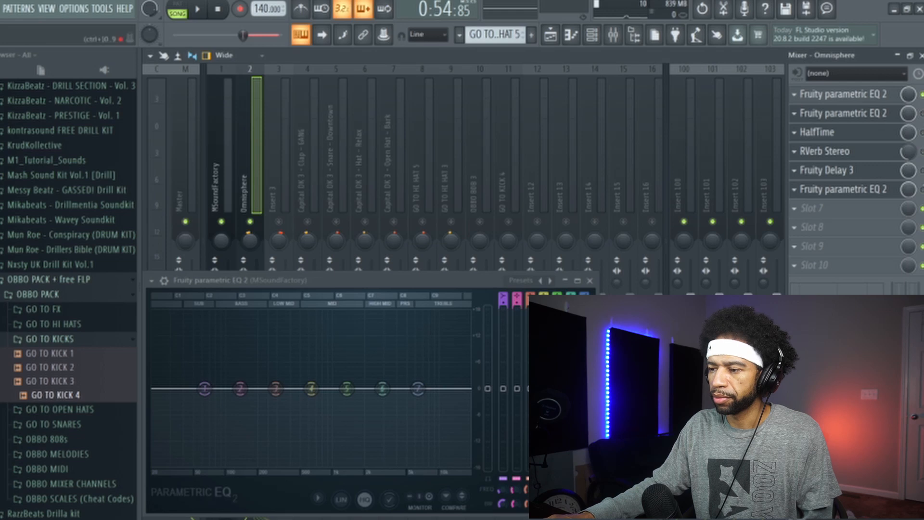
left_click(828, 94)
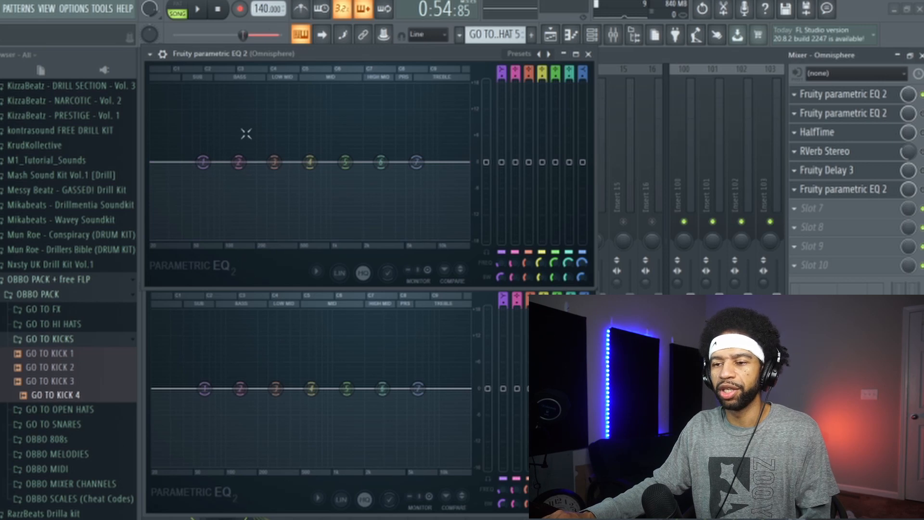
Step: Play both soloed tracks to compare their unfiltered spectra in the two EQs, and close both EQ windows
left_click(199, 9)
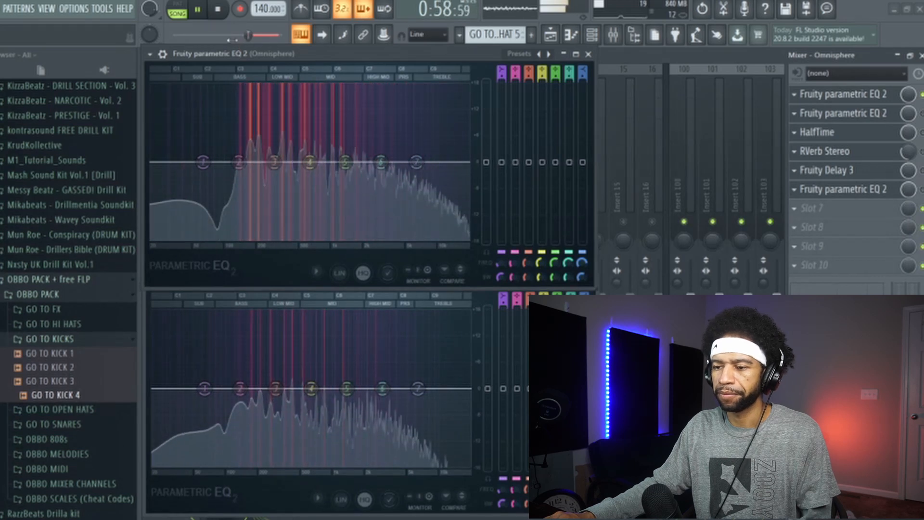
left_click(220, 11)
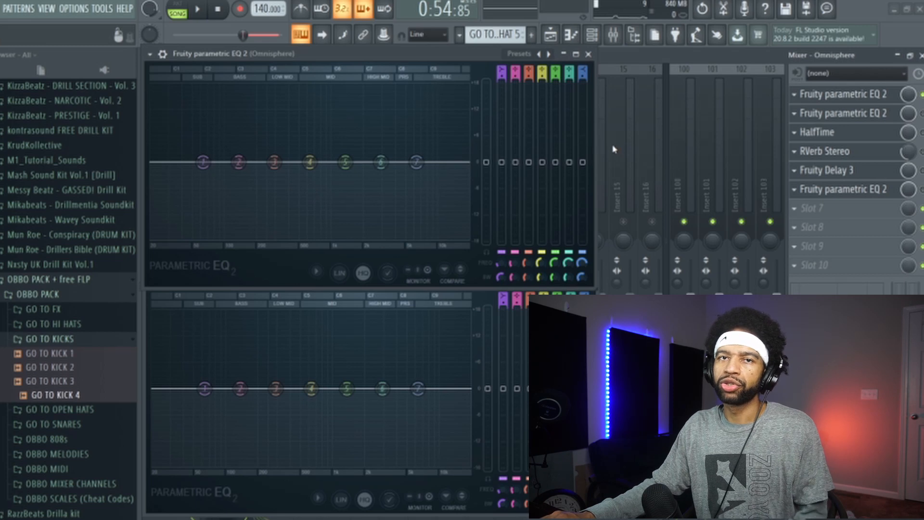
left_click(588, 54)
left_click(590, 285)
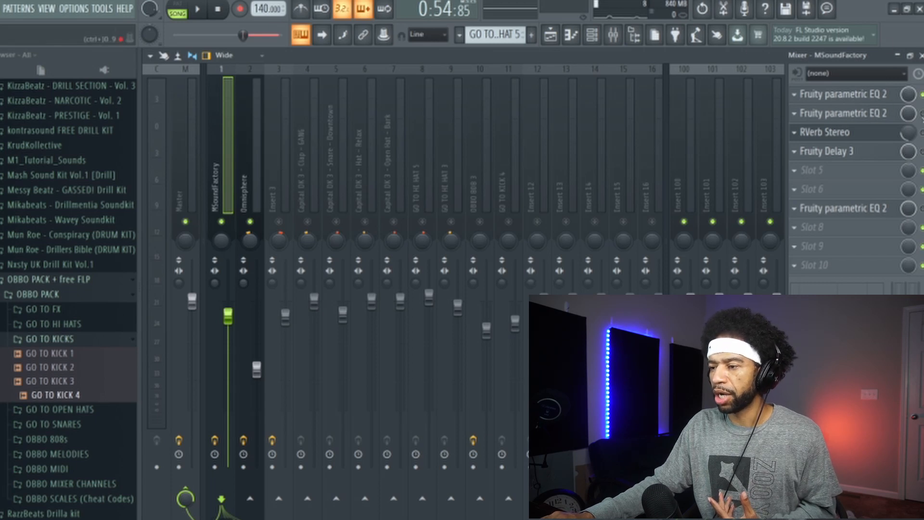
Step: Enable MSoundFactory's second Fruity parametric EQ 2 and detach its window in the lower half of the mixer
left_click(842, 114)
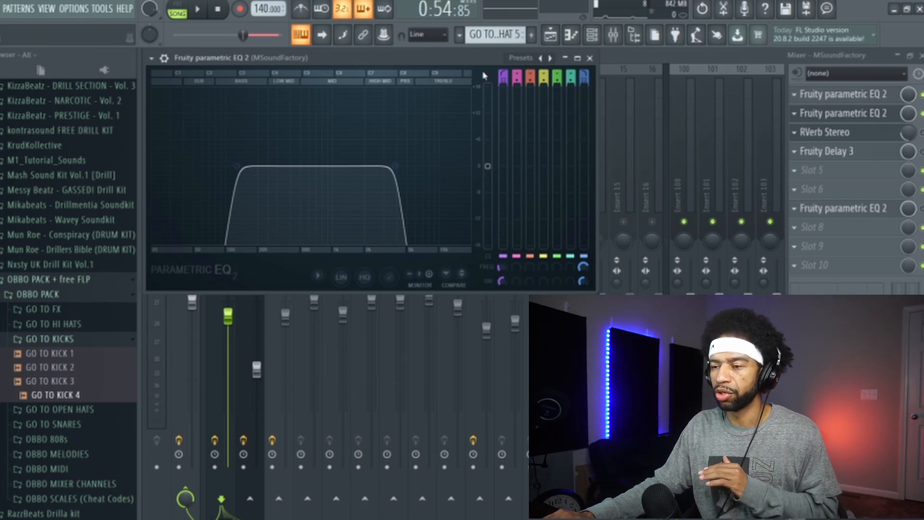
left_click(631, 58)
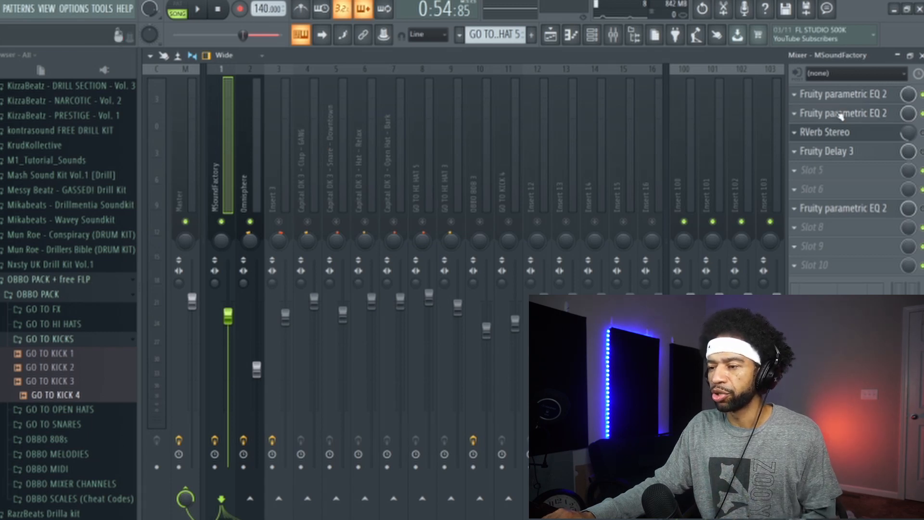
left_click(794, 115)
left_click_drag(446, 65, 437, 311)
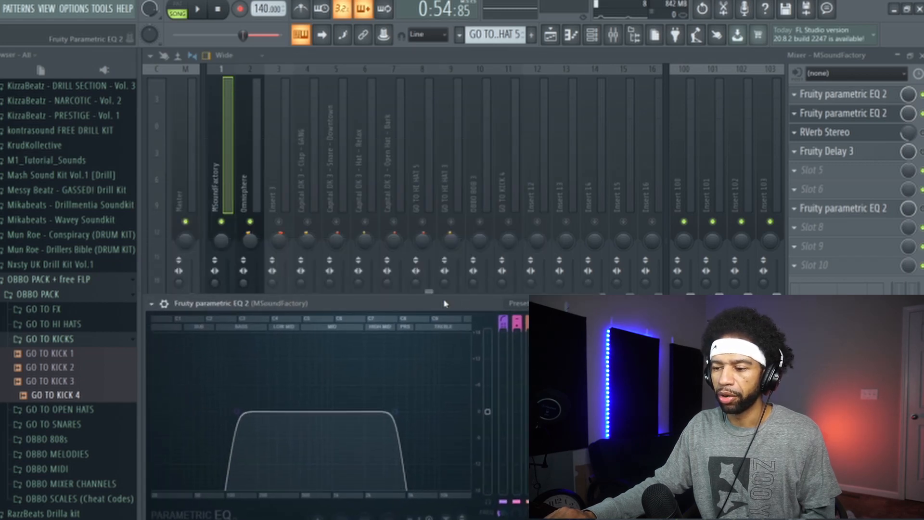
left_click(152, 305)
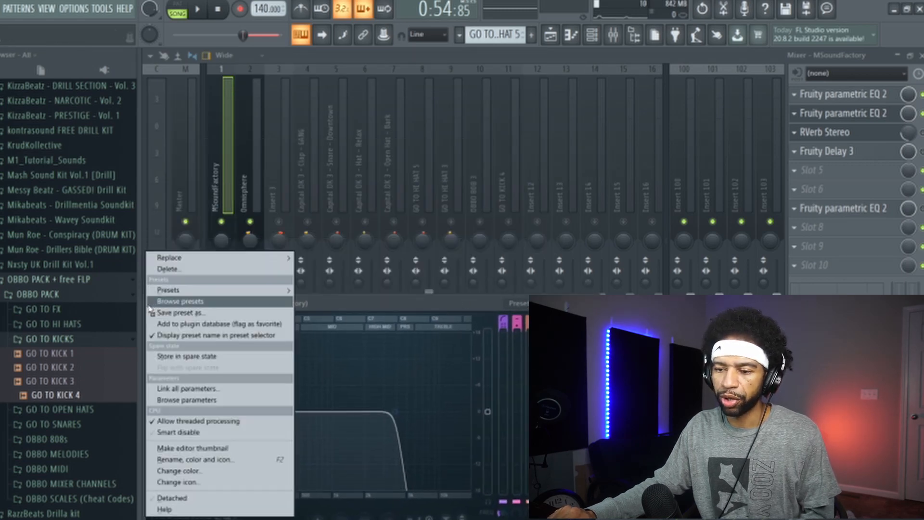
left_click(226, 501)
Step: Open Omnisphere's second EQ above MSoundFactory's, play the song to compare both filtered spectra, and close the EQ windows
left_click(253, 172)
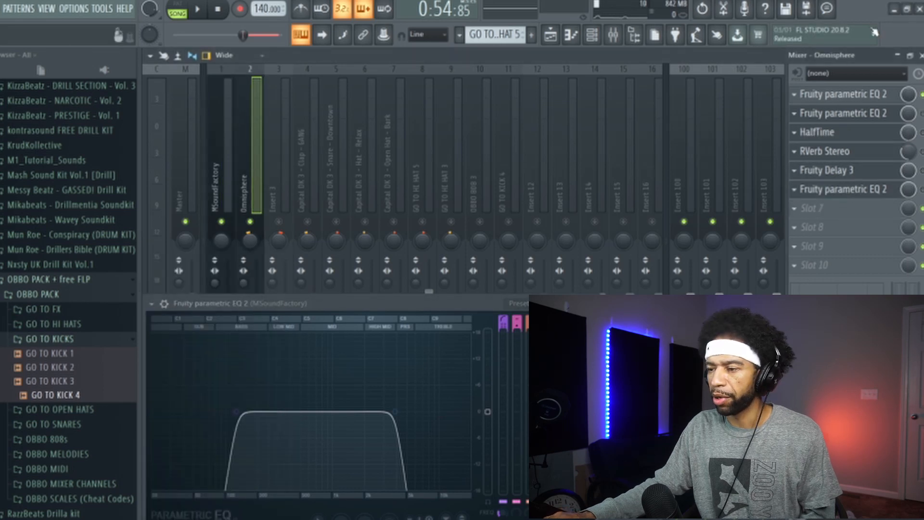
left_click(855, 116)
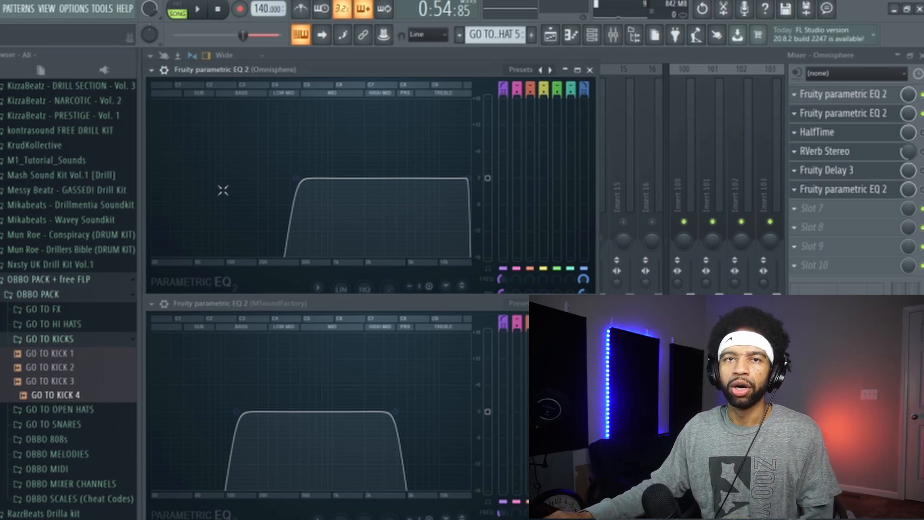
left_click(199, 9)
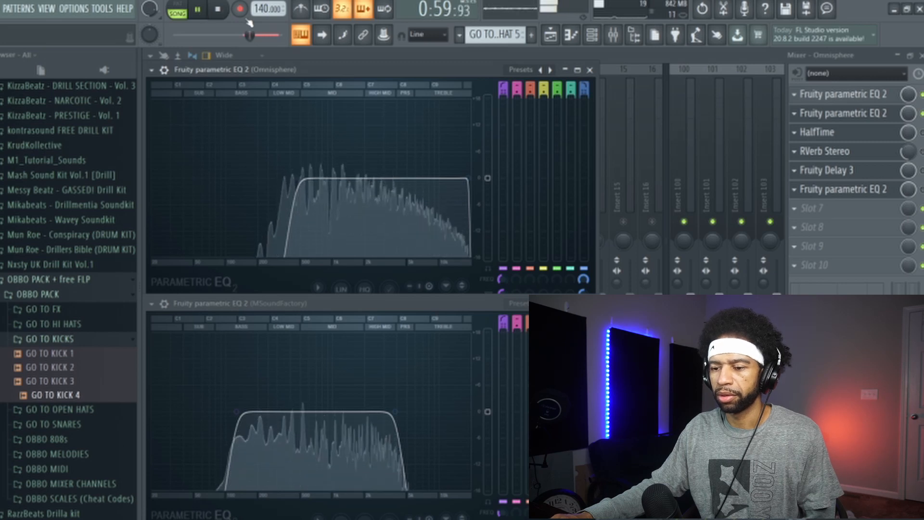
left_click(217, 9)
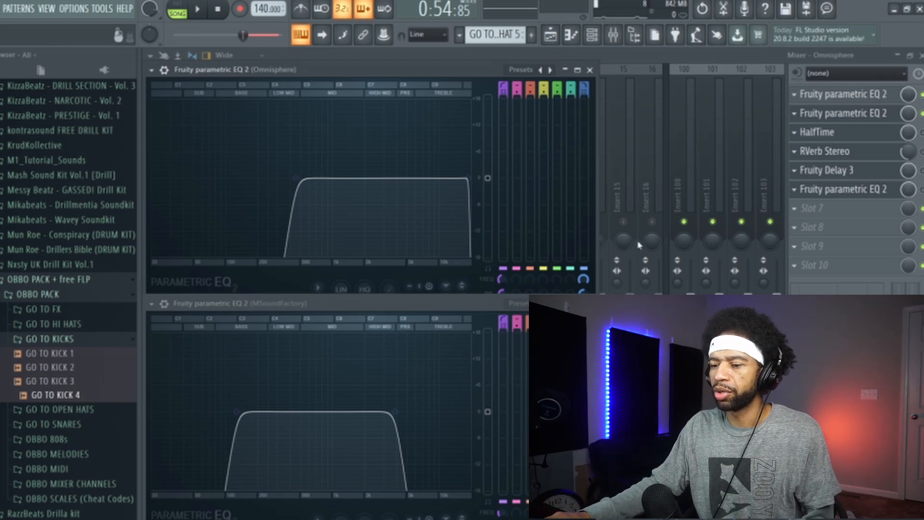
left_click(632, 59)
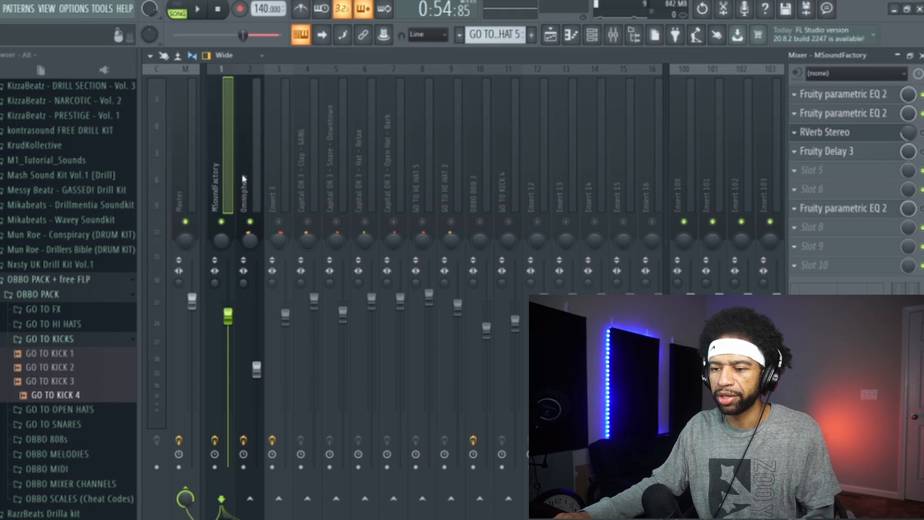
Step: Take MSoundFactory out of the solo and open Omnisphere's second Fruity parametric EQ 2 as a detached window
left_click(243, 179)
left_click(222, 223)
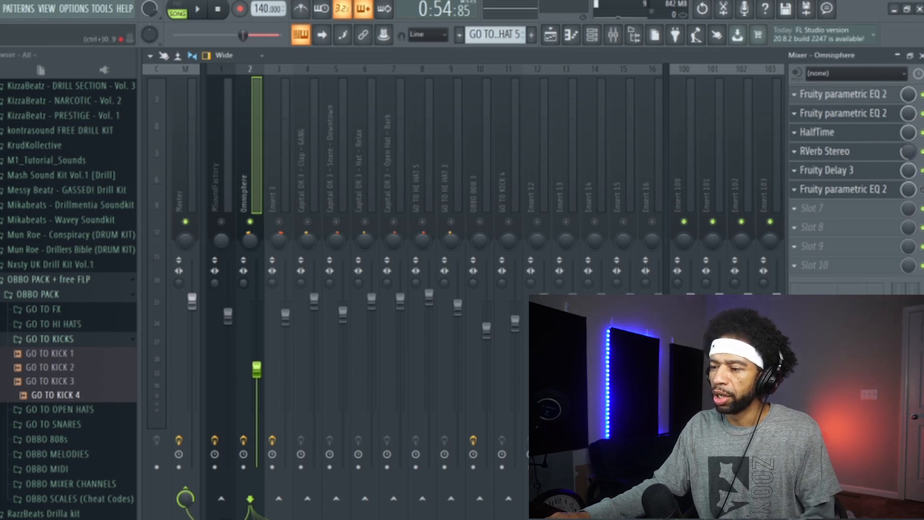
left_click(845, 115)
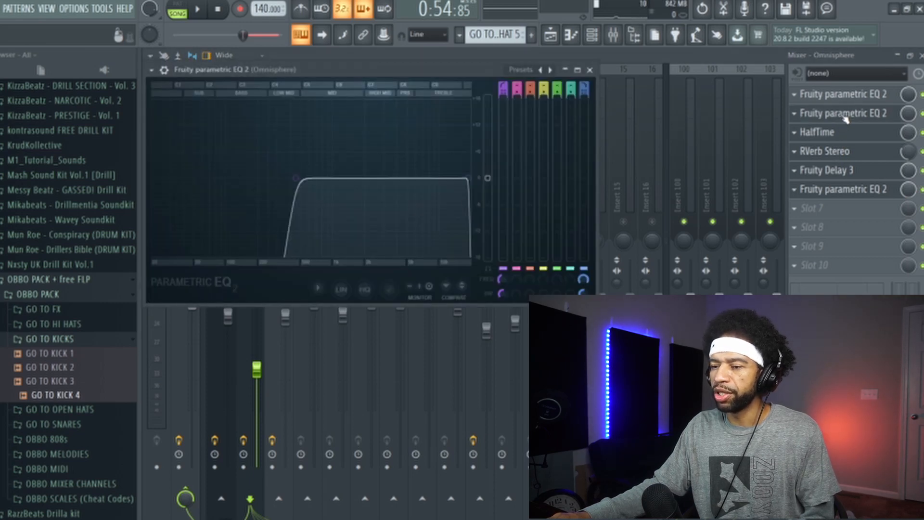
left_click(151, 70)
left_click(217, 324)
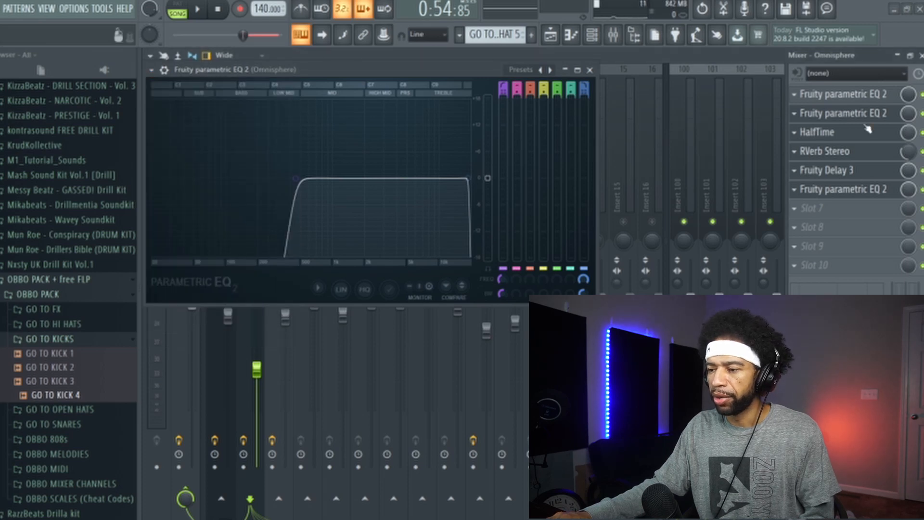
Step: Open Omnisphere's last Fruity parametric EQ 2 below the filtered one and play the song to compare both spectra
left_click(855, 191)
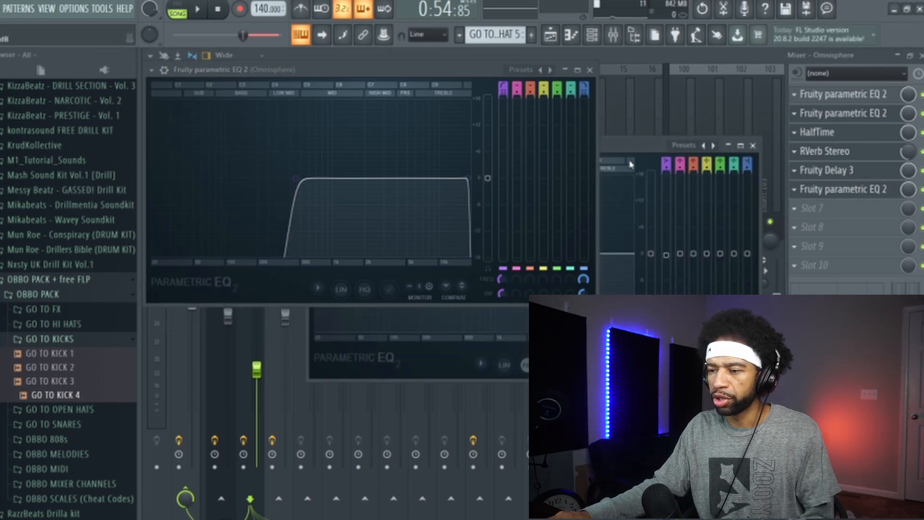
left_click_drag(636, 150, 463, 318)
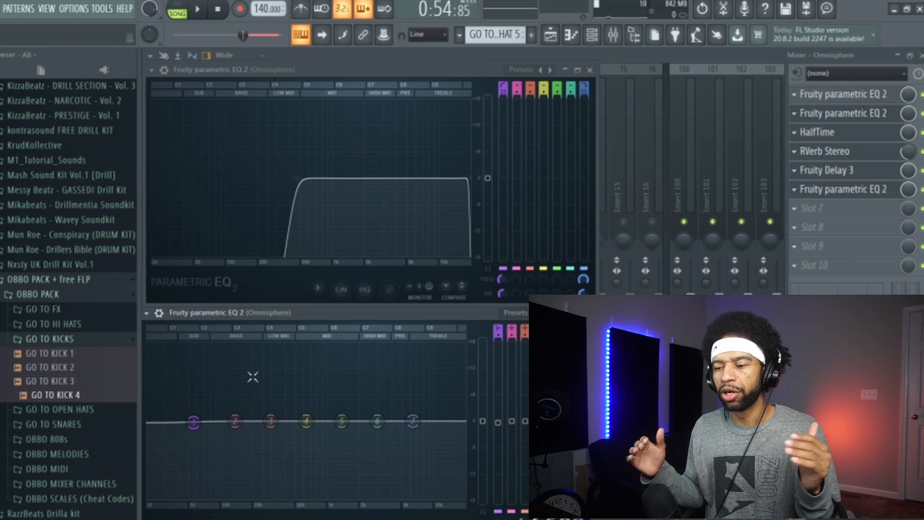
left_click(200, 13)
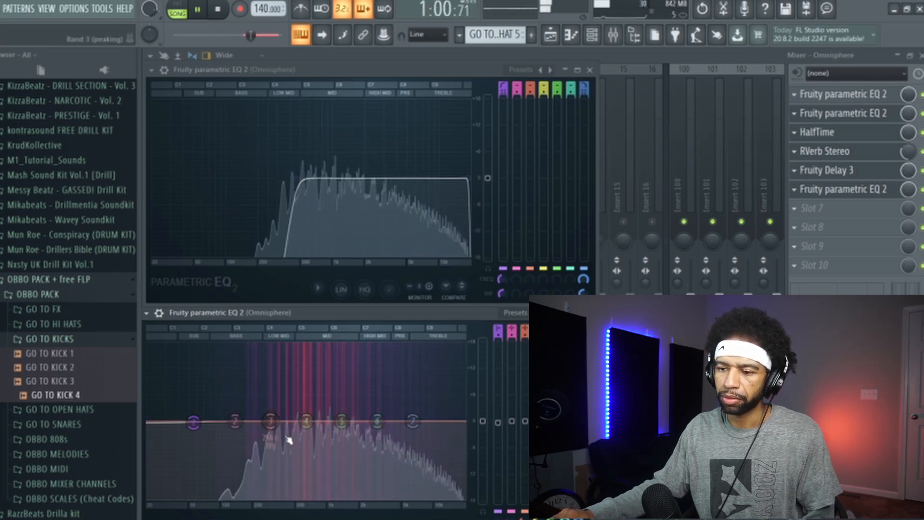
left_click(219, 11)
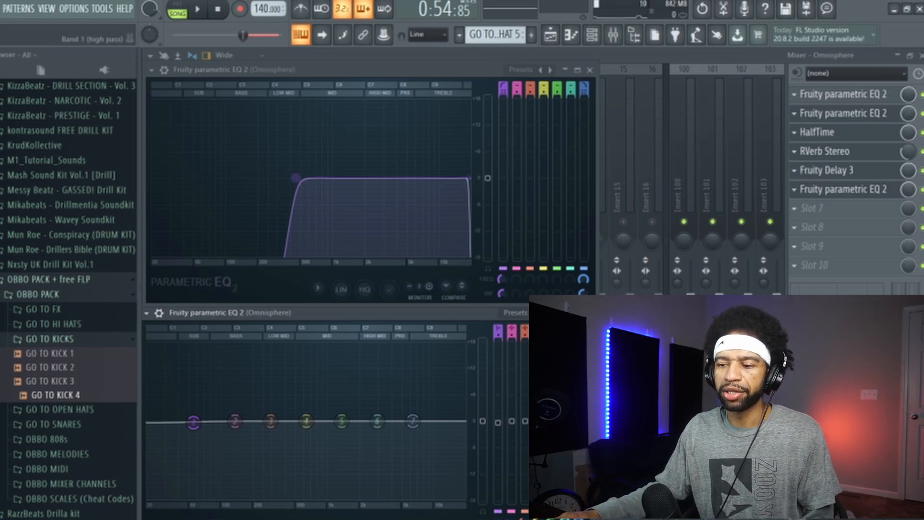
Step: Lower the band 1 high-pass of Omnisphere's filtered EQ to the sub range, play the song, and close the lower EQ
left_click_drag(295, 178, 197, 177)
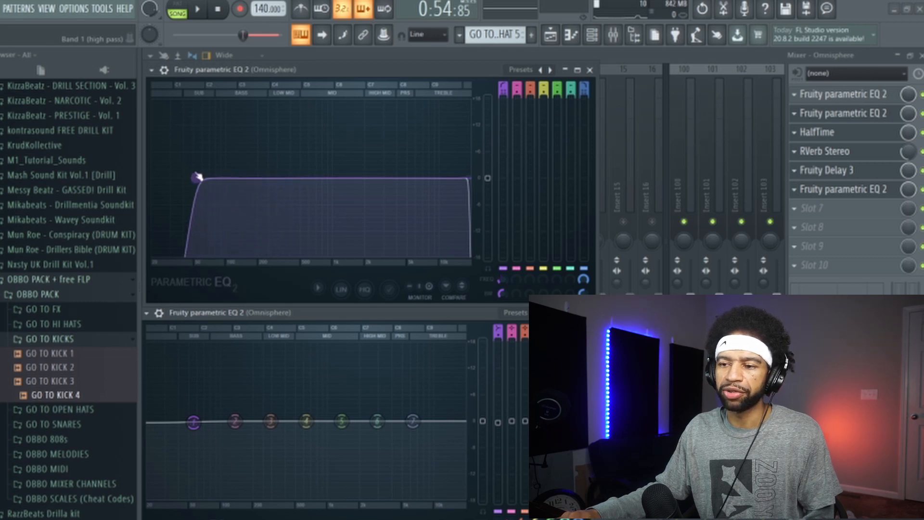
left_click(198, 10)
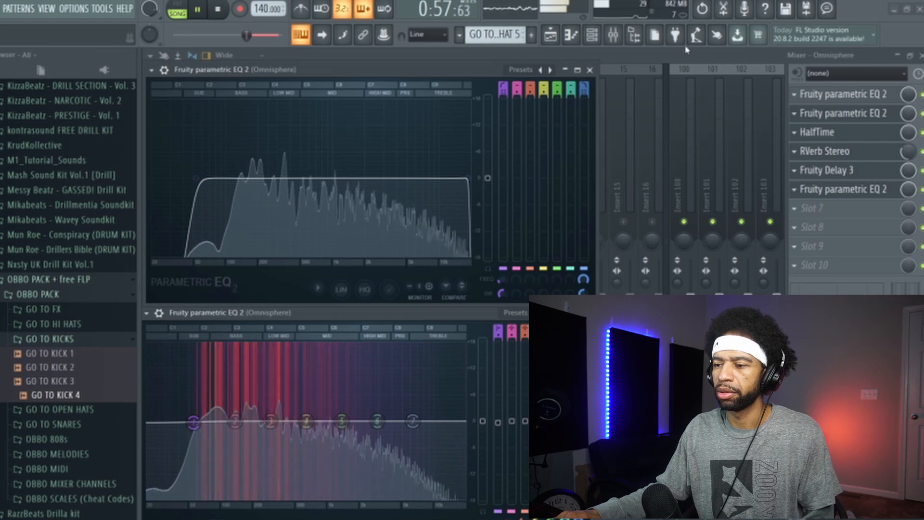
left_click(676, 60)
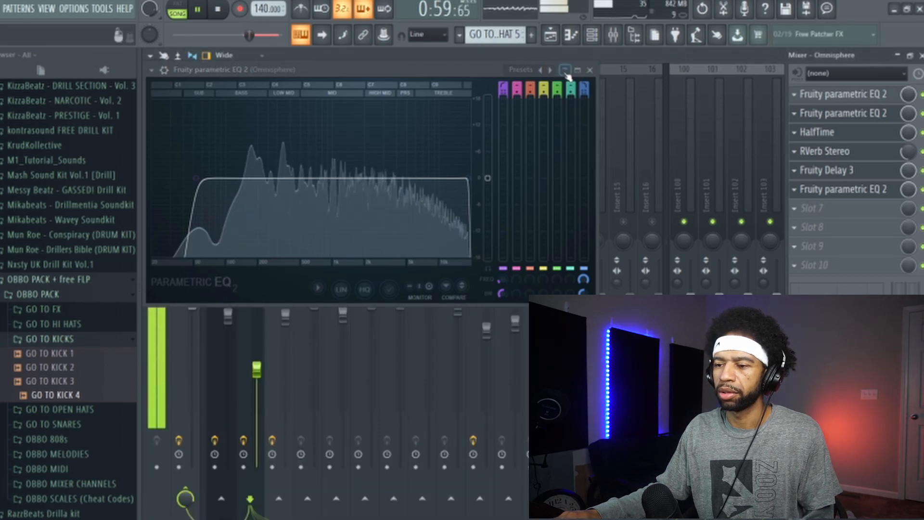
Step: Minimize the filtered EQ window and play the song to hear both melody tracks with Omnisphere's low end let through
left_click(565, 70)
left_click(218, 11)
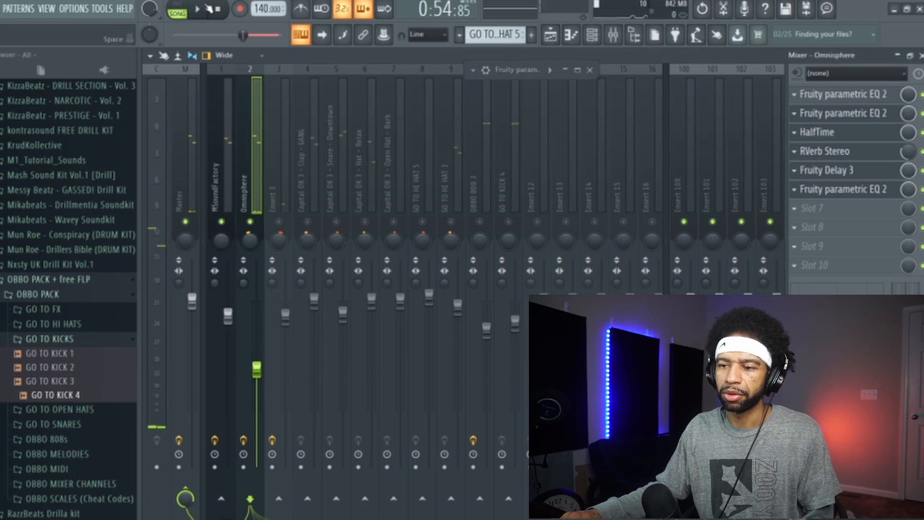
left_click(206, 7)
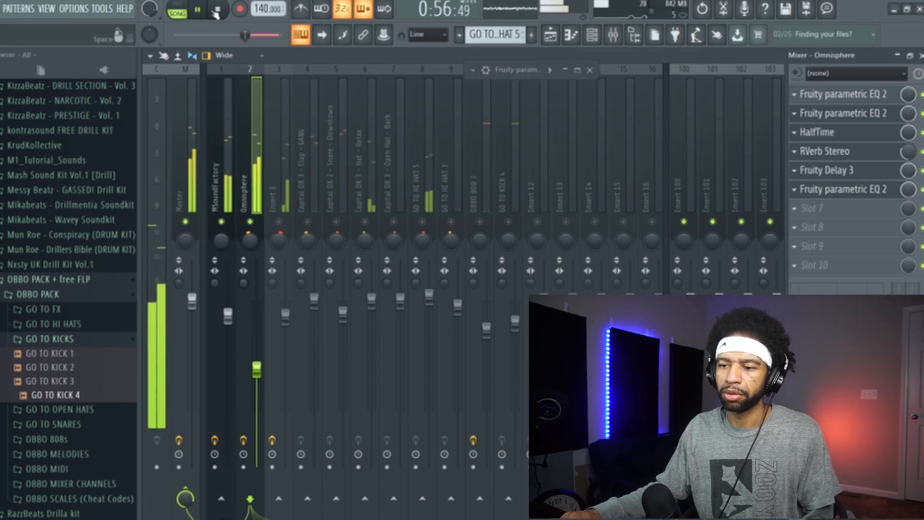
left_click(218, 9)
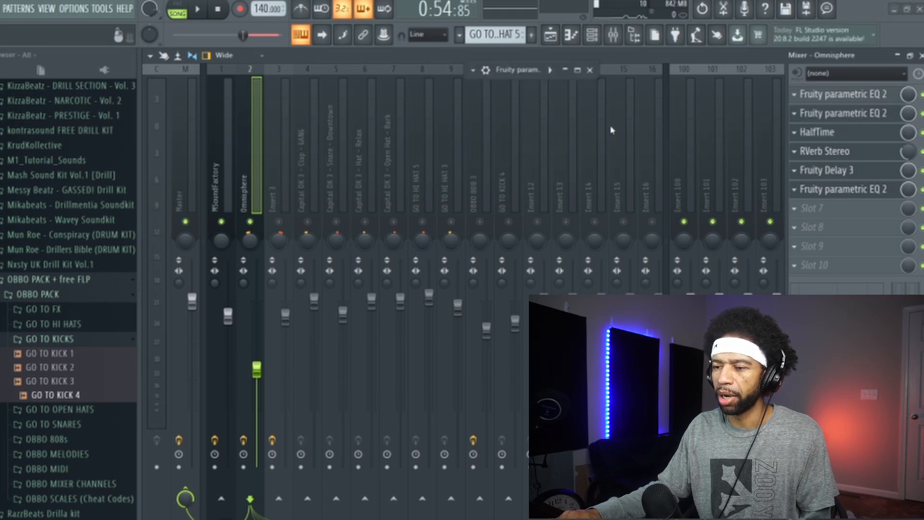
Step: Restore Omnisphere's EQ window, raise the band 1 high-pass back to the start of the mid range, and close the EQ
left_click(565, 70)
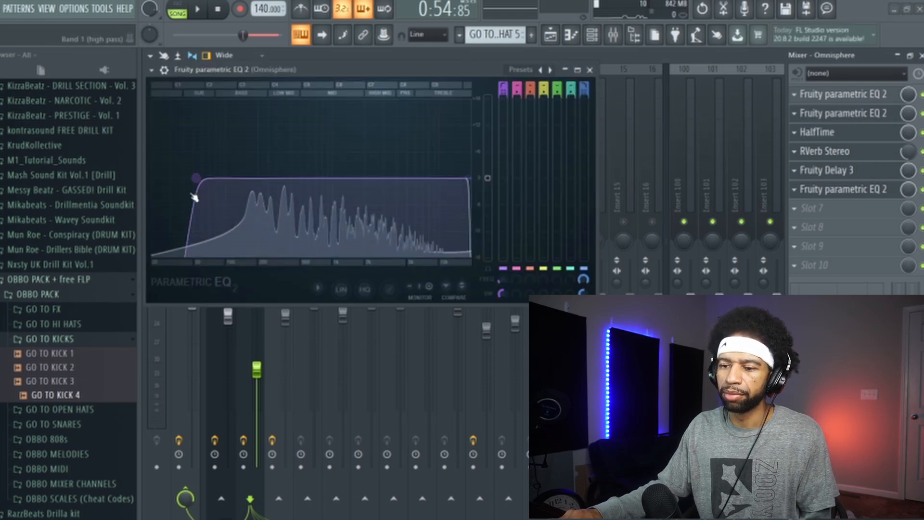
left_click_drag(196, 180, 318, 183)
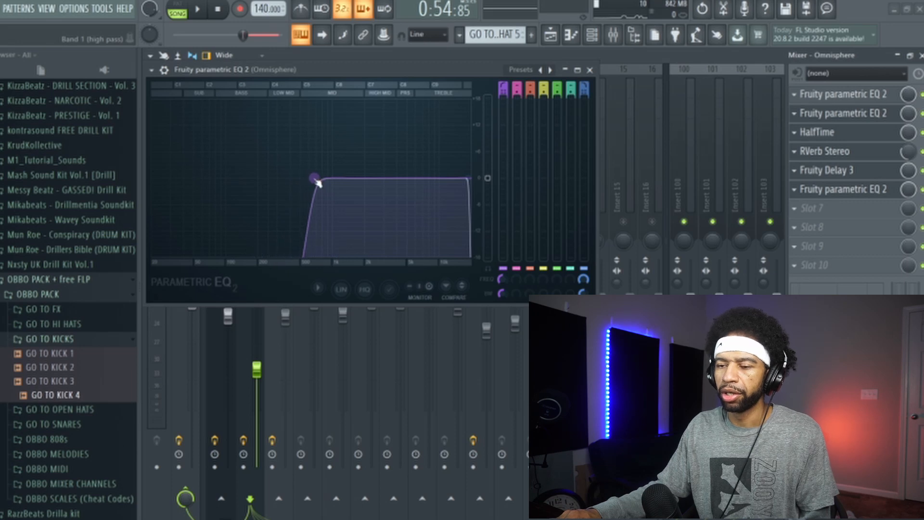
left_click(589, 69)
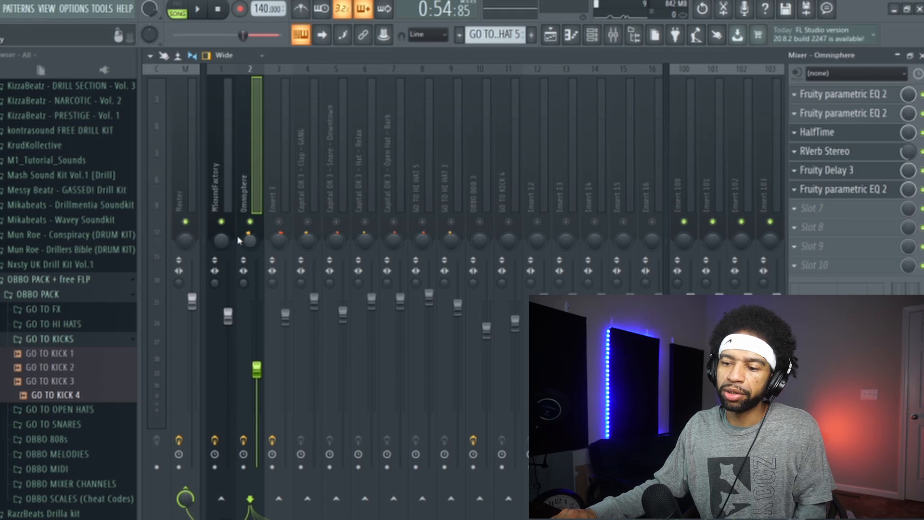
Step: Mute the Omnisphere and MSoundFactory mixer tracks and unmute OBBO 808 3
left_click(250, 222)
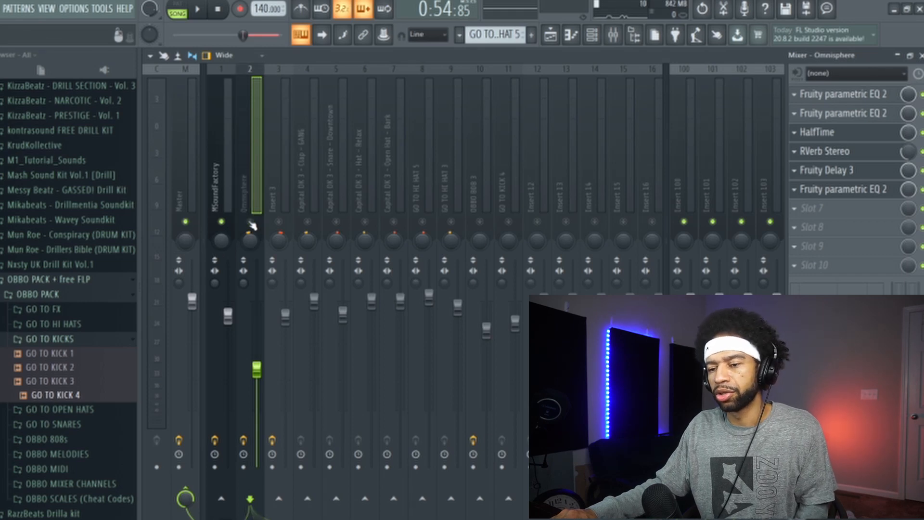
left_click(222, 223)
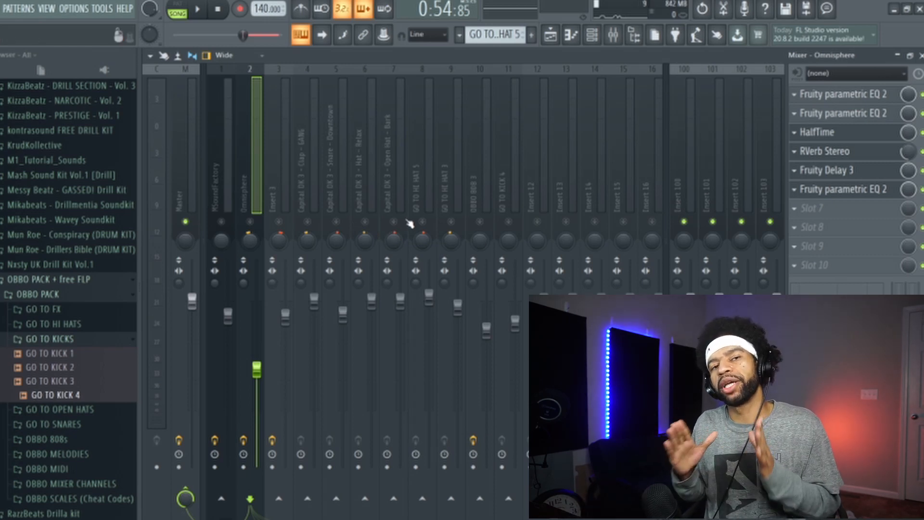
left_click(480, 222)
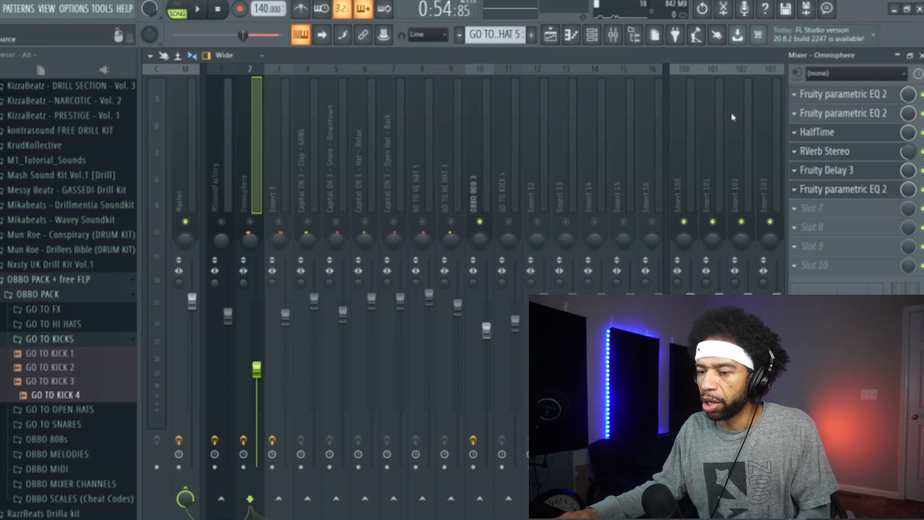
Step: Bypass CamelCrusher on OBBO 808 3 and play the song with the track's first Fruity parametric EQ 2 open
left_click(481, 153)
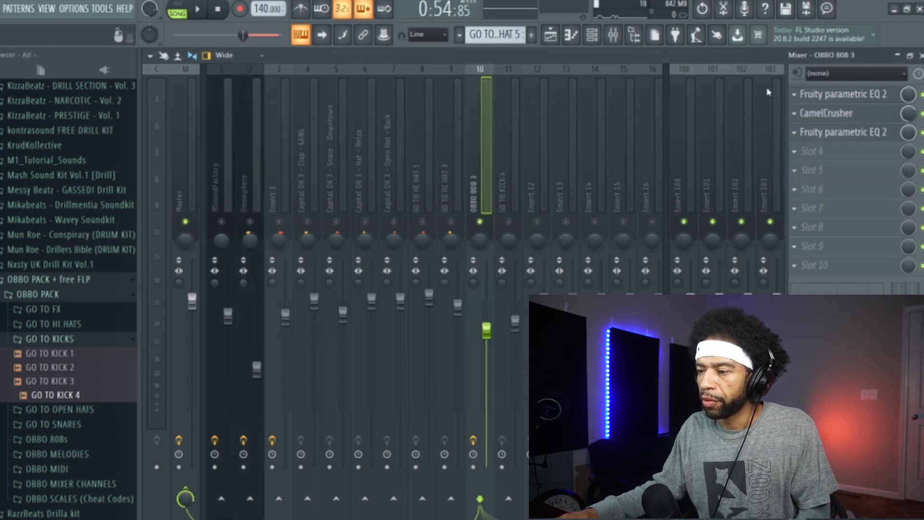
left_click(840, 98)
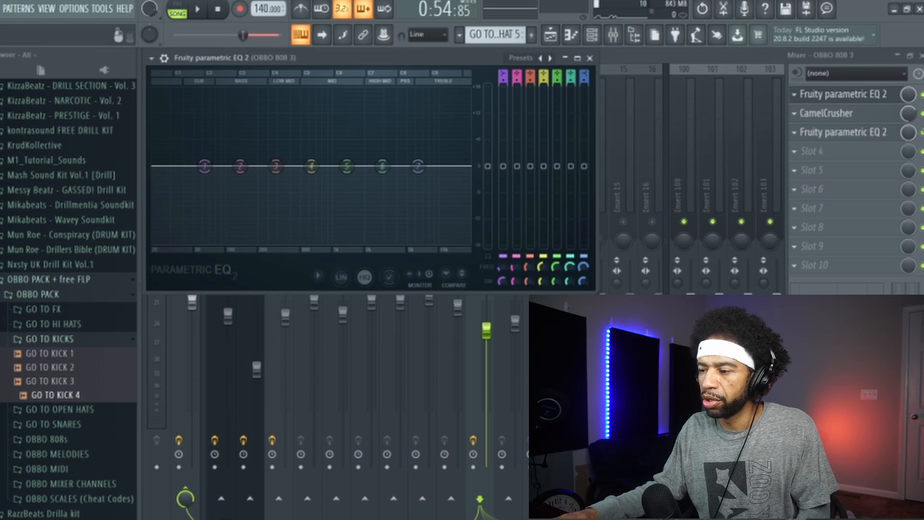
left_click(922, 114)
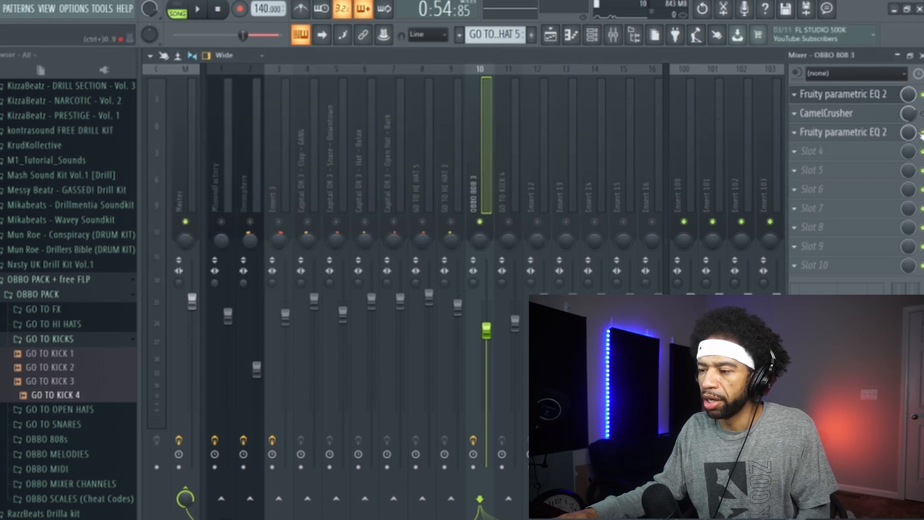
left_click(844, 94)
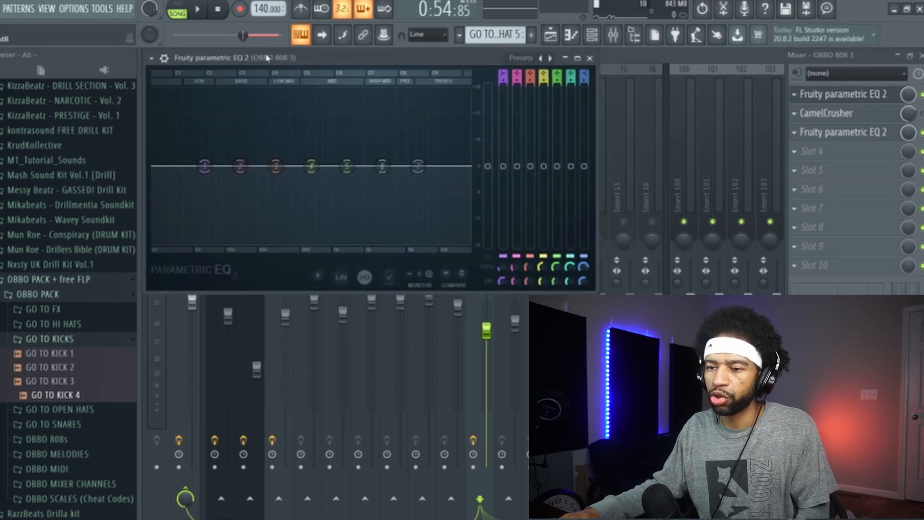
left_click(199, 9)
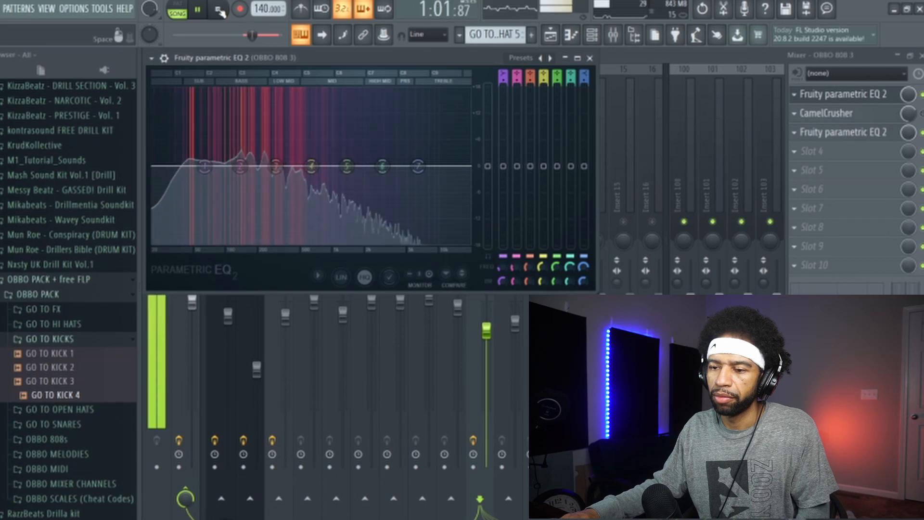
key("space")
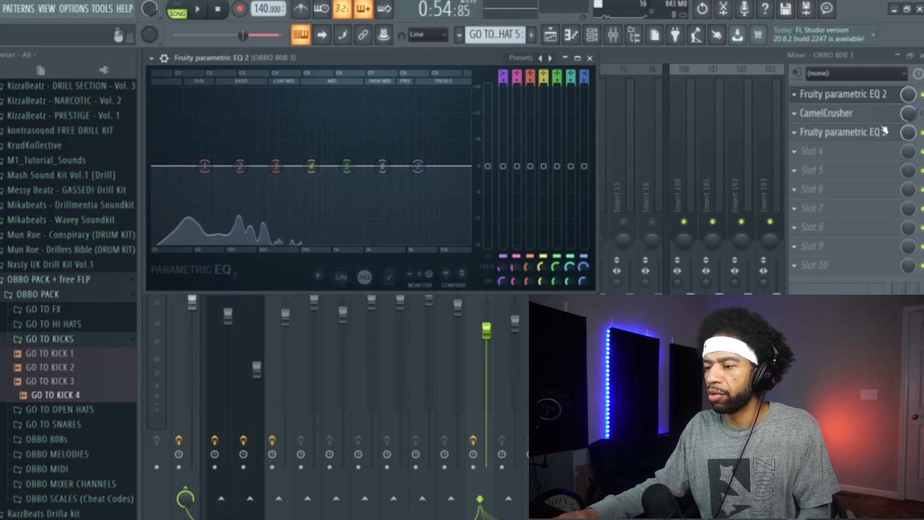
Step: Re-enable CamelCrusher, detach OBBO 808 3's first EQ window, and open the EQ after CamelCrusher below it
left_click(840, 134)
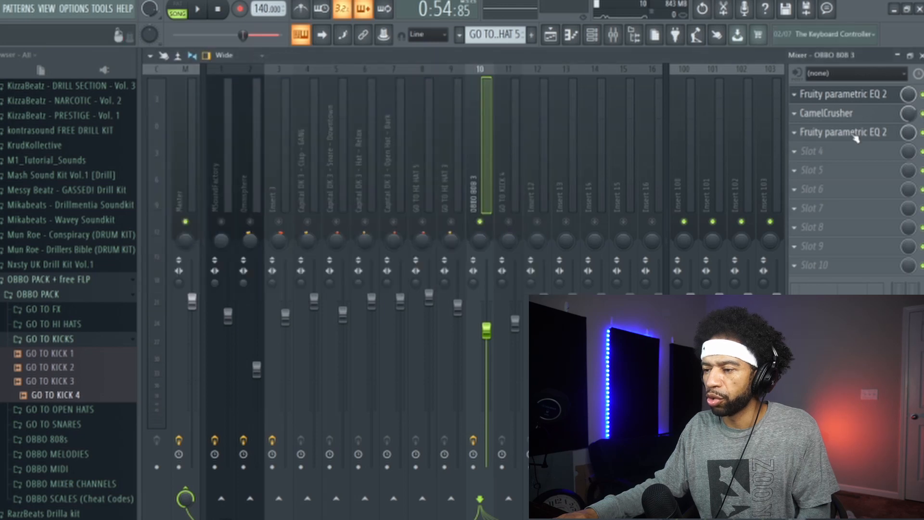
left_click(846, 96)
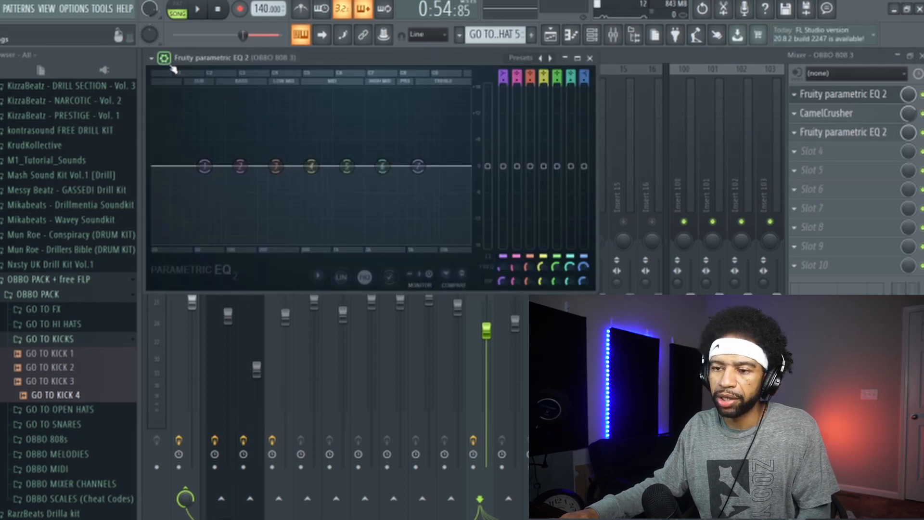
left_click(153, 58)
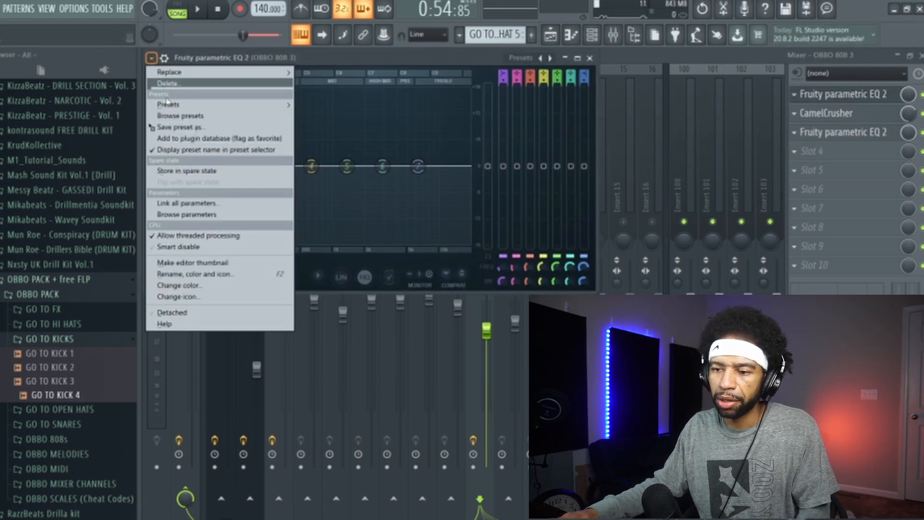
left_click(192, 312)
left_click(859, 136)
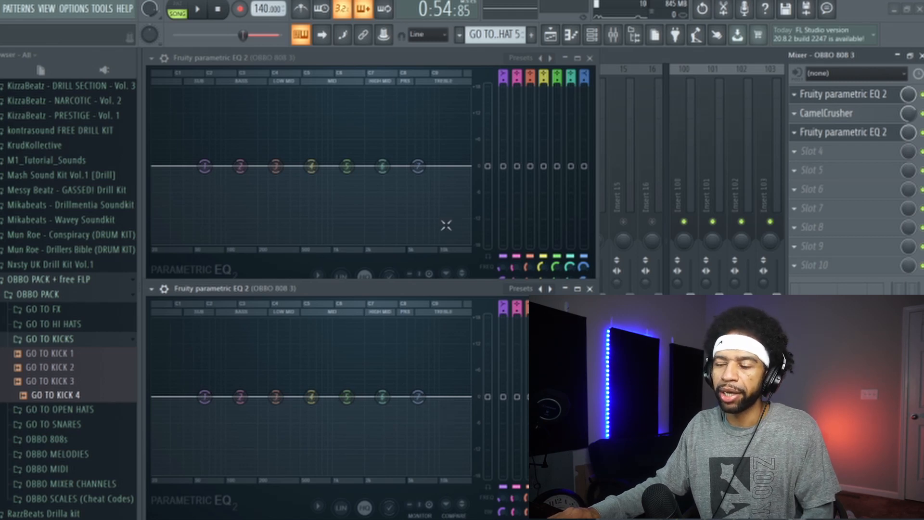
Step: Play the song to compare the 808's spectrum before and after CamelCrusher, and close both EQ windows
left_click(198, 8)
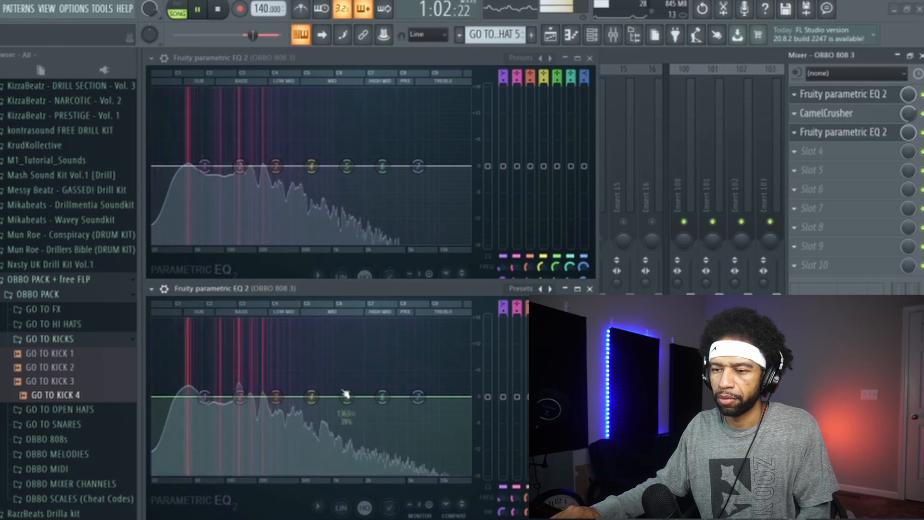
left_click(217, 8)
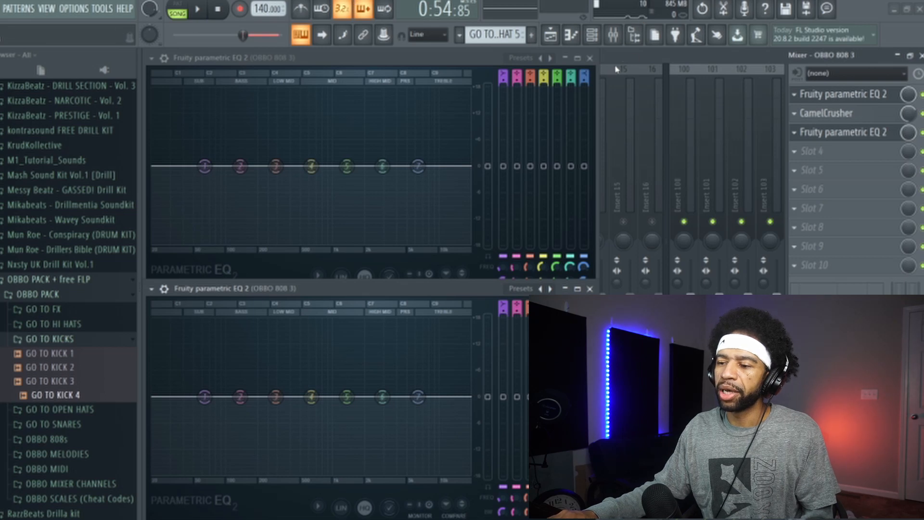
left_click(590, 58)
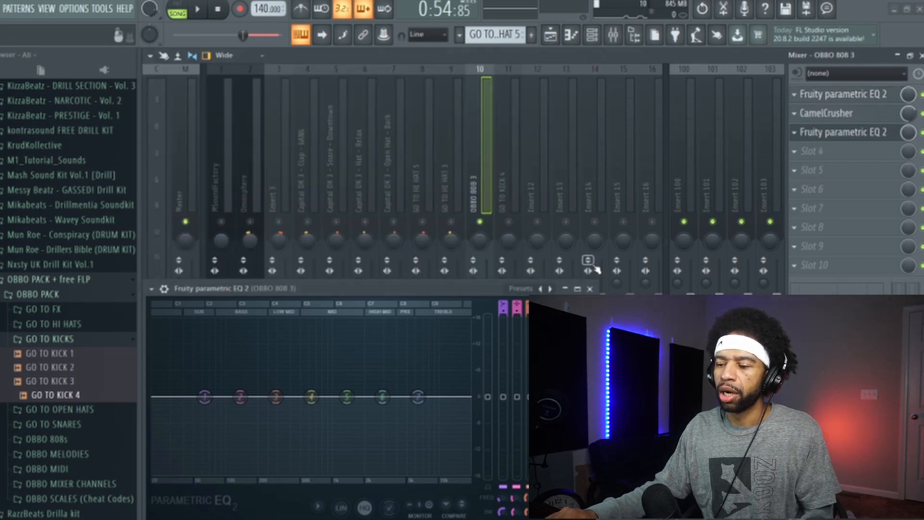
left_click(590, 288)
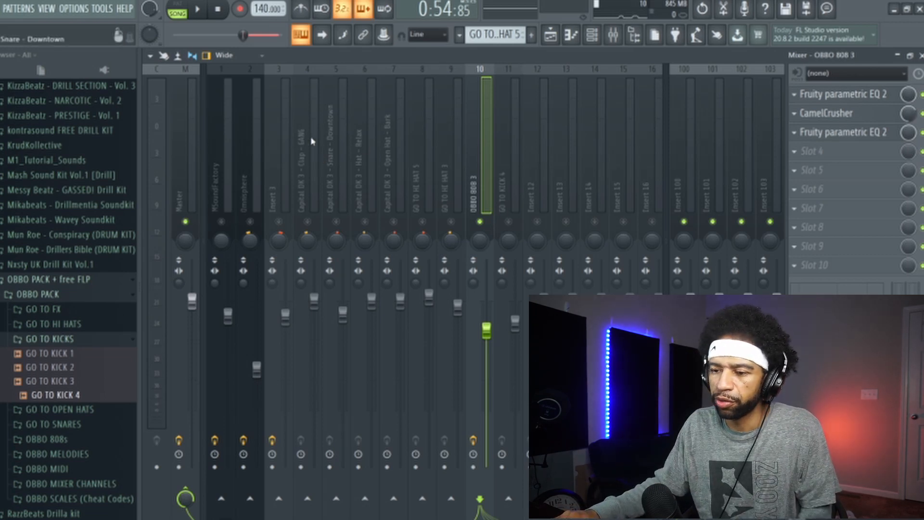
Step: Open MSoundFactory's slot 7 Fruity parametric EQ 2 over its filtered EQ and reposition the band 3 and band 4 cuts
left_click(220, 160)
left_click(874, 114)
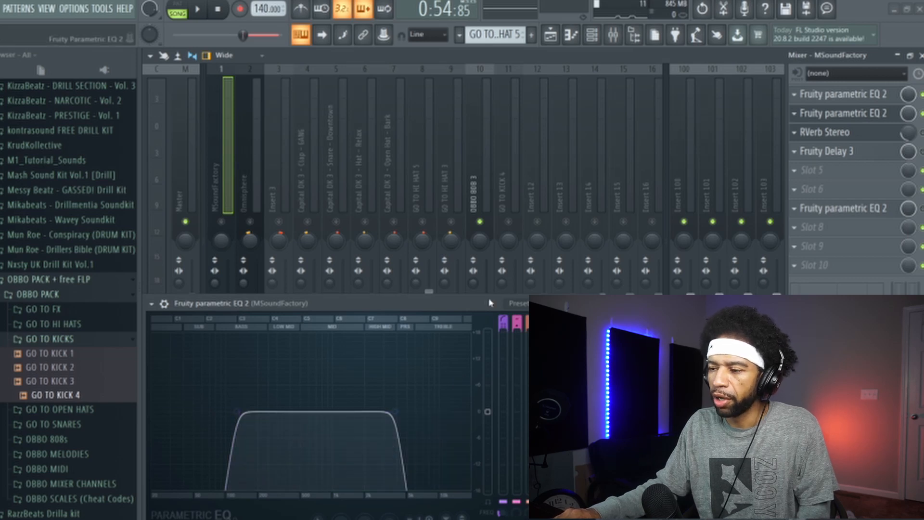
left_click(854, 212)
left_click(855, 212)
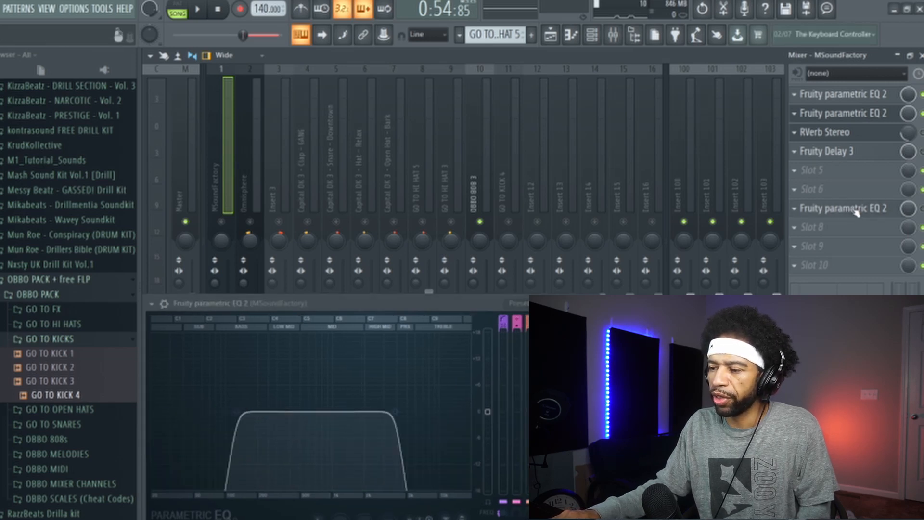
left_click(856, 212)
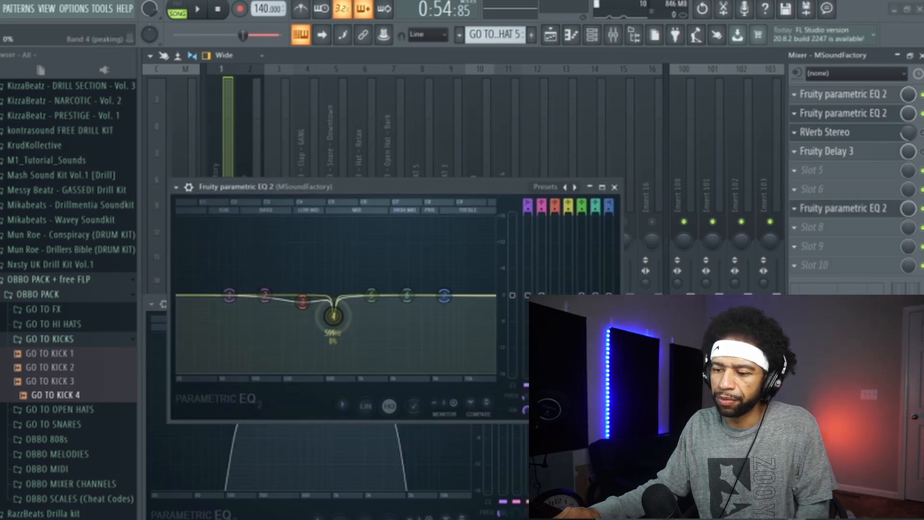
left_click_drag(333, 316, 313, 310)
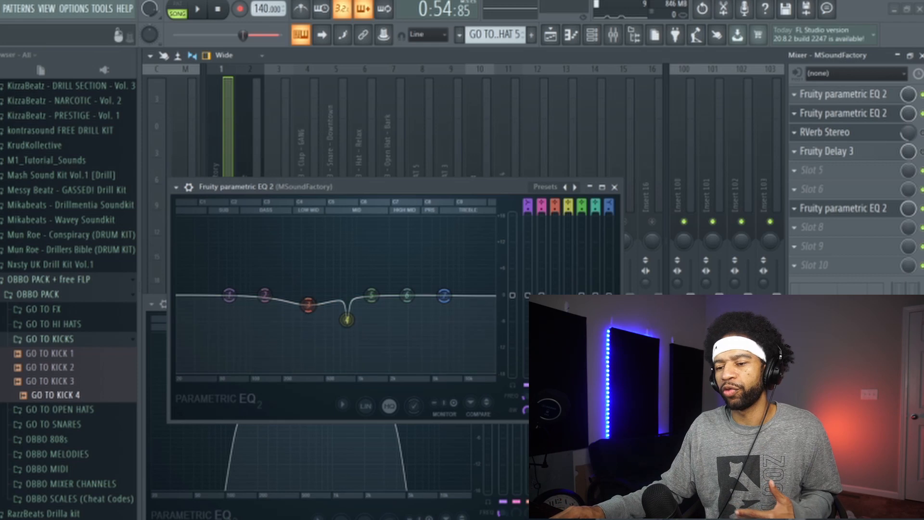